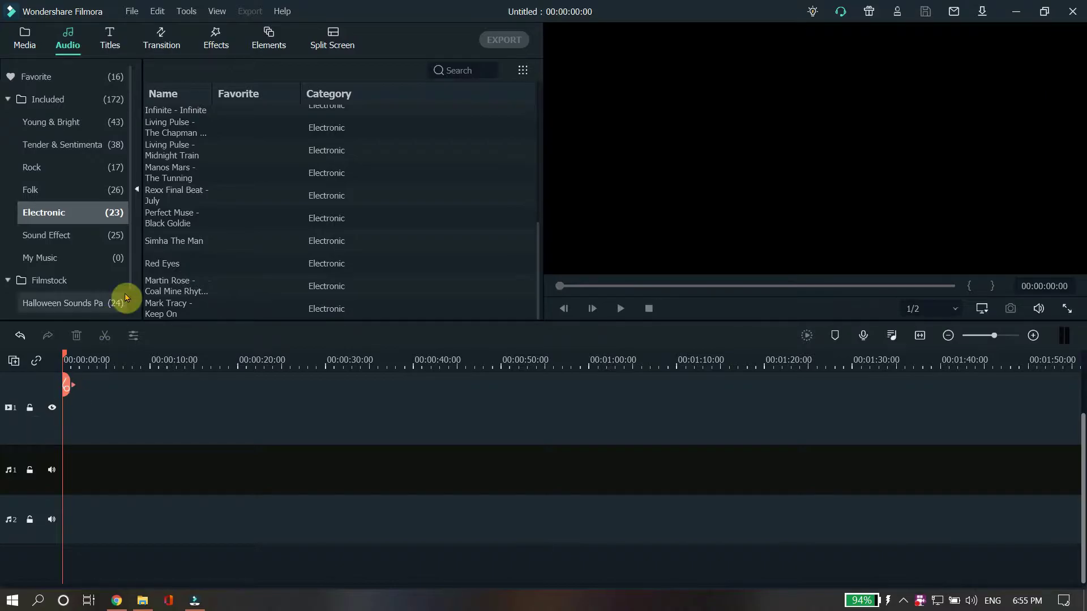
# - Place the Electronic track Simha The Man on both audio tracks 1 and 2, and move the playhead to 00:00:03:17
pyautogui.click(24, 43)
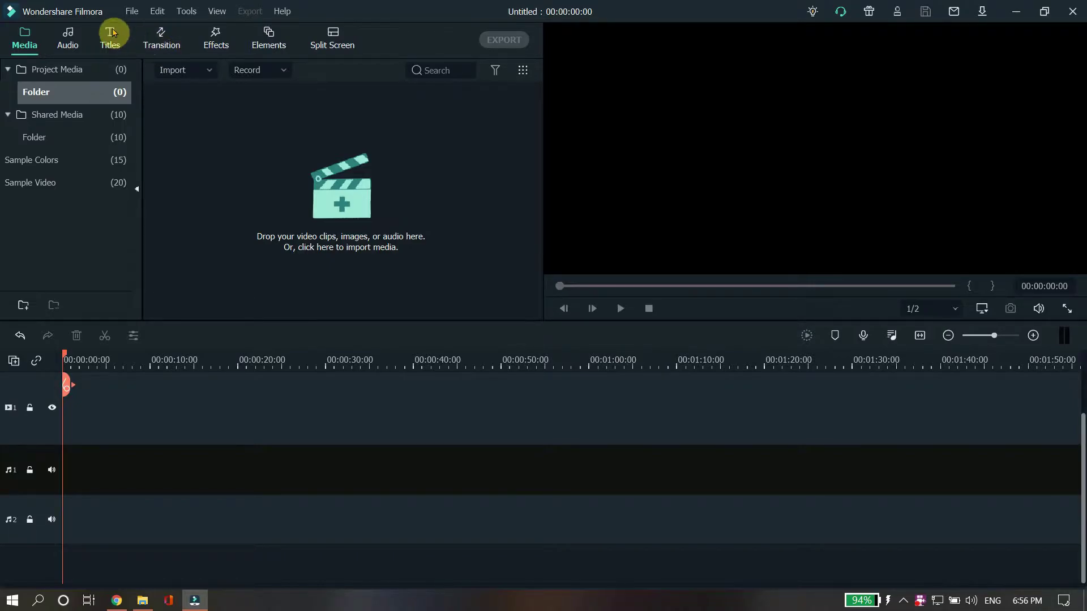
pyautogui.click(71, 26)
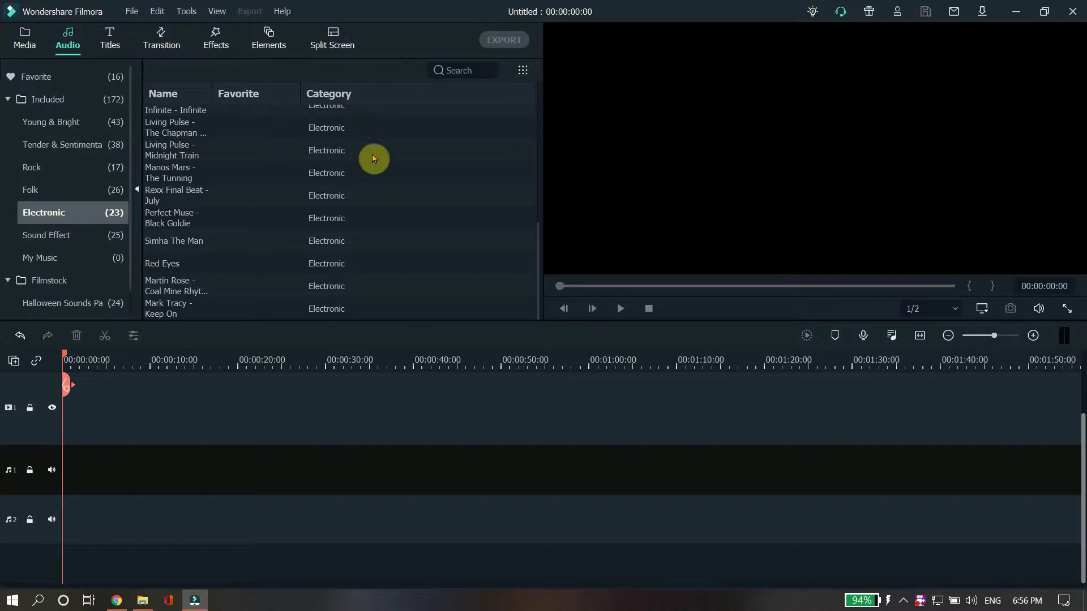
pyautogui.scroll(5, 376, 198)
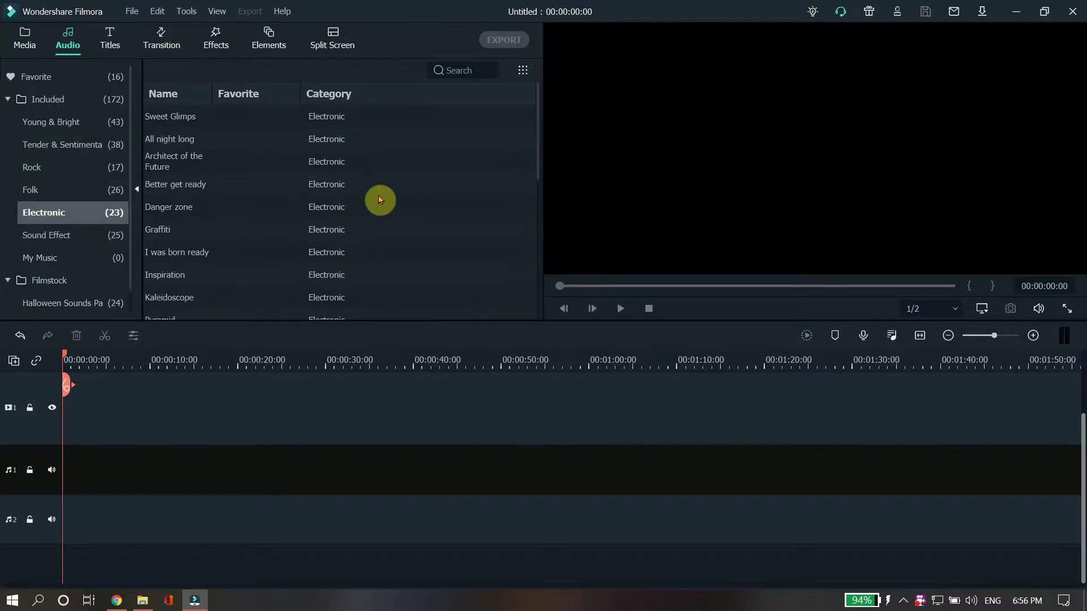
pyautogui.scroll(-5, 346, 204)
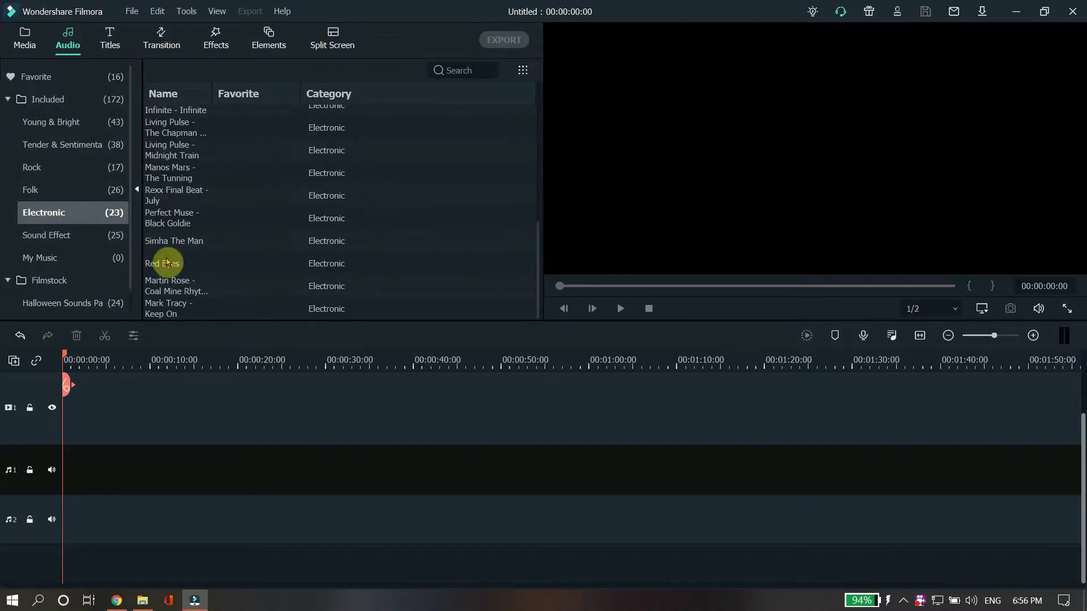
pyautogui.click(164, 241)
pyautogui.moveTo(157, 242); pyautogui.dragTo(68, 474)
pyautogui.moveTo(172, 231); pyautogui.dragTo(68, 516)
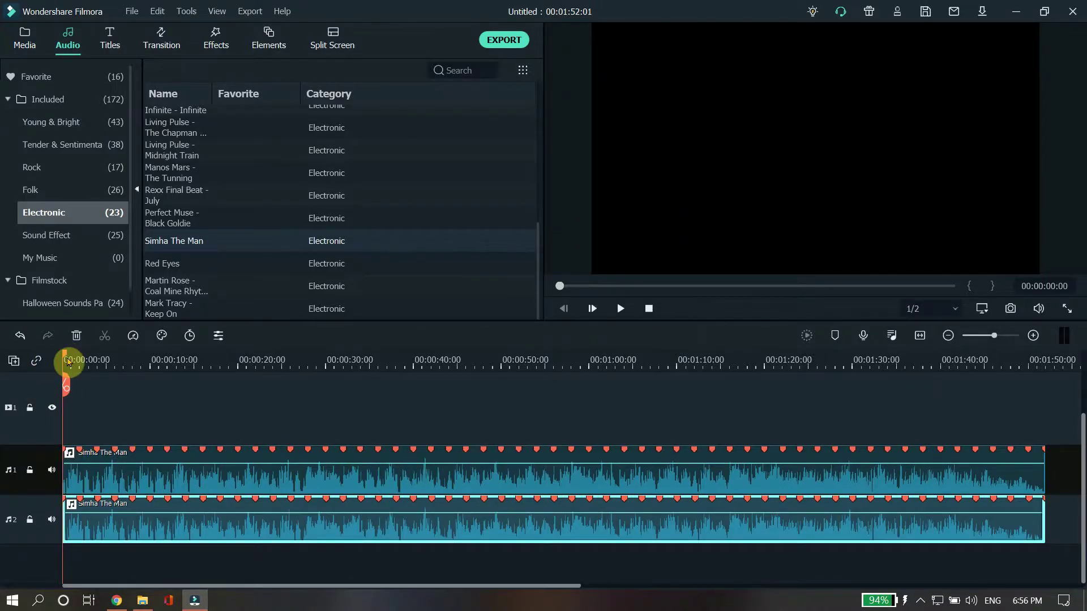
pyautogui.moveTo(65, 355); pyautogui.dragTo(94, 368)
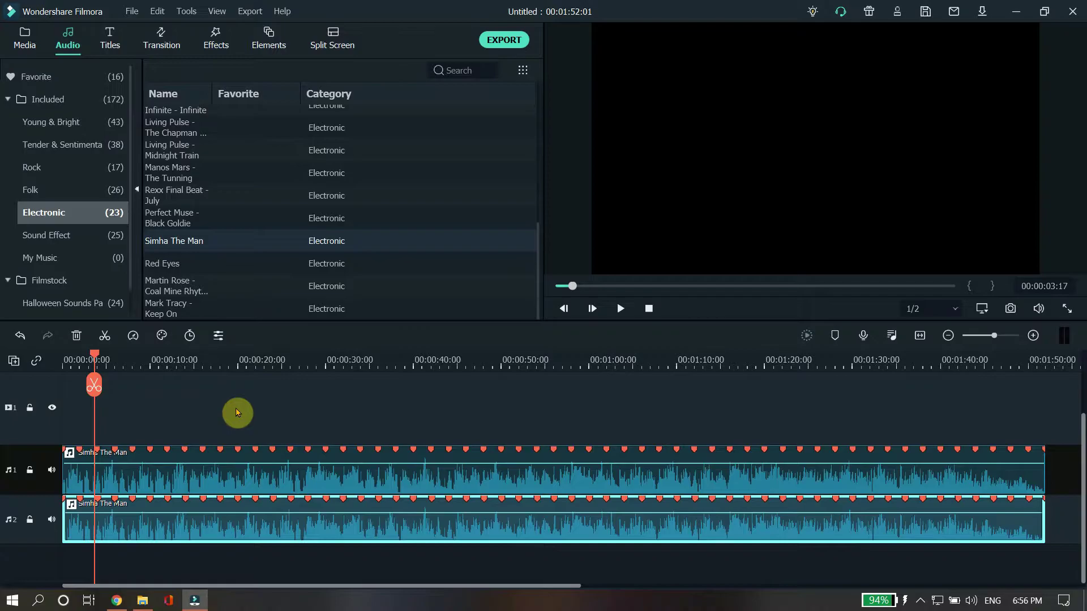
pyautogui.click(12, 601)
pyautogui.scroll(-6, 111, 385)
pyautogui.click(117, 324)
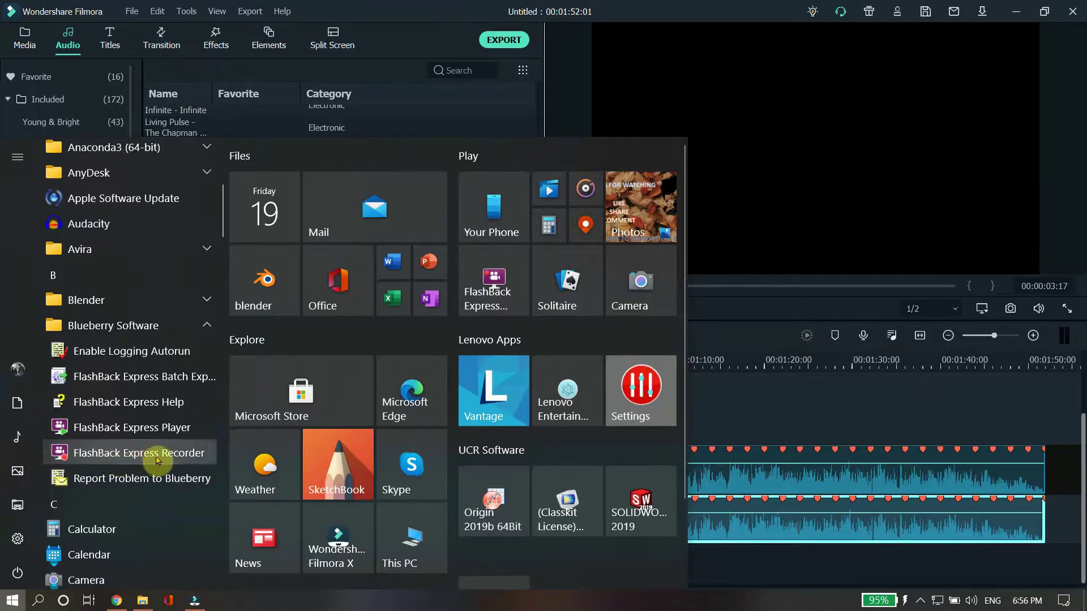
pyautogui.click(766, 413)
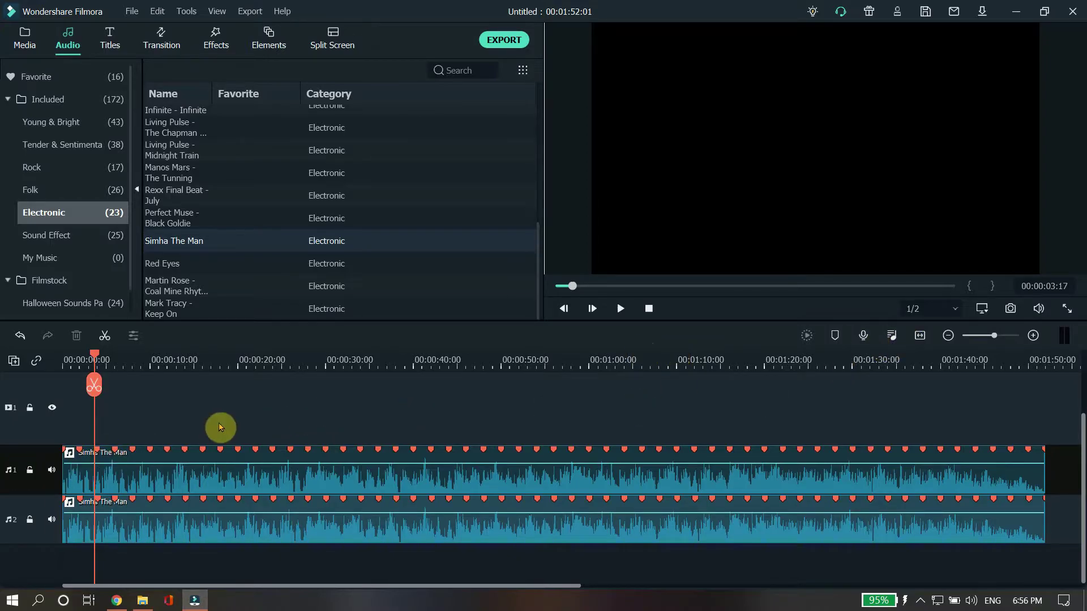
pyautogui.click(8, 604)
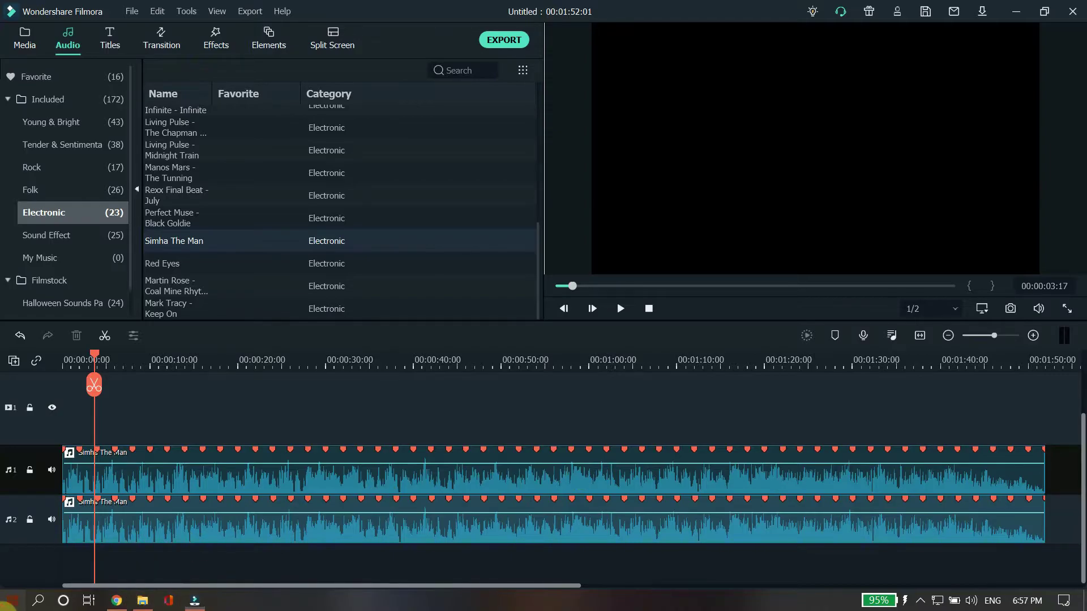
pyautogui.scroll(-5, 80, 442)
pyautogui.click(130, 396)
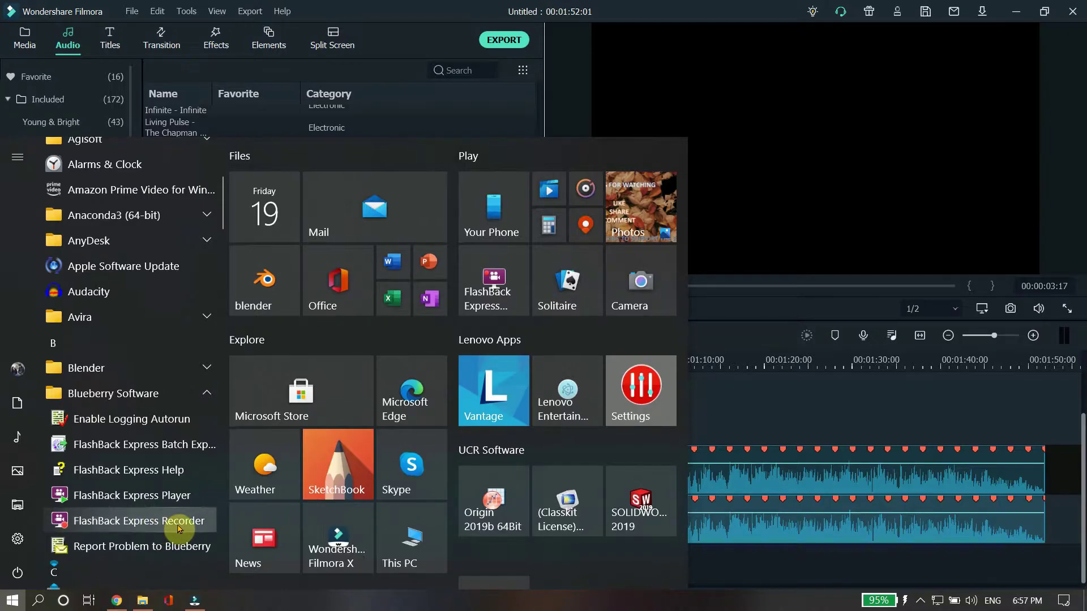
pyautogui.click(757, 416)
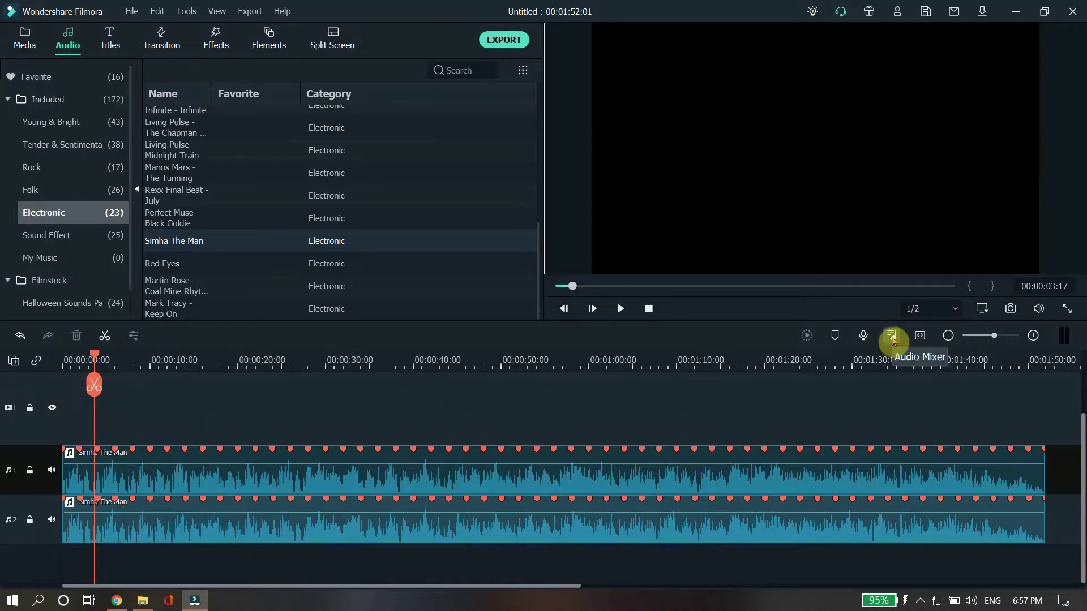
# - Set the left/right balance of Video1, Audio1 and Audio2 to 0 in the Audio Mixer
pyautogui.click(893, 338)
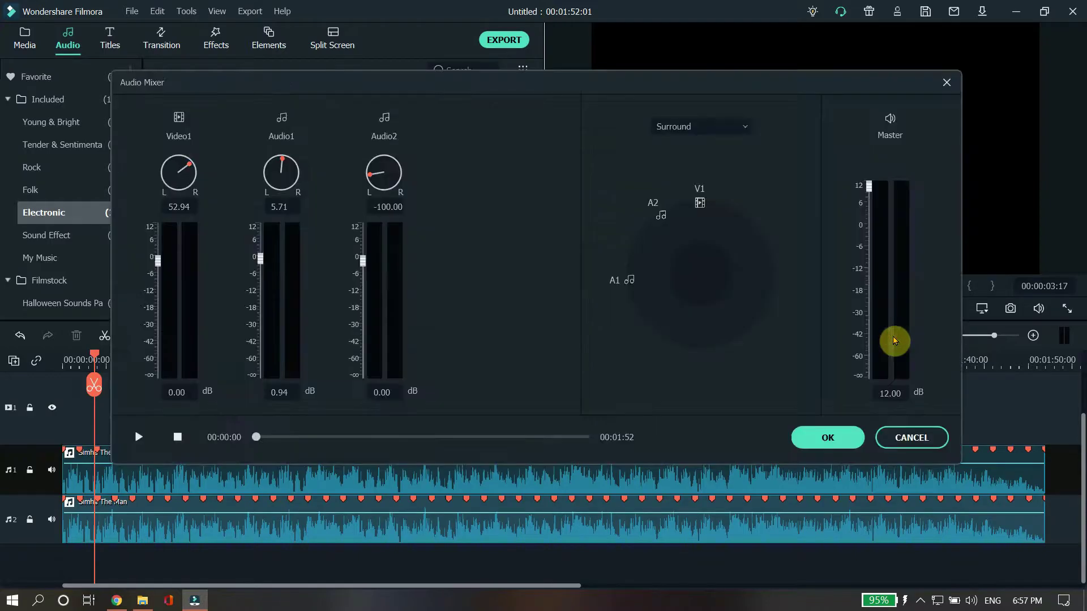
pyautogui.moveTo(484, 85); pyautogui.dragTo(484, 39)
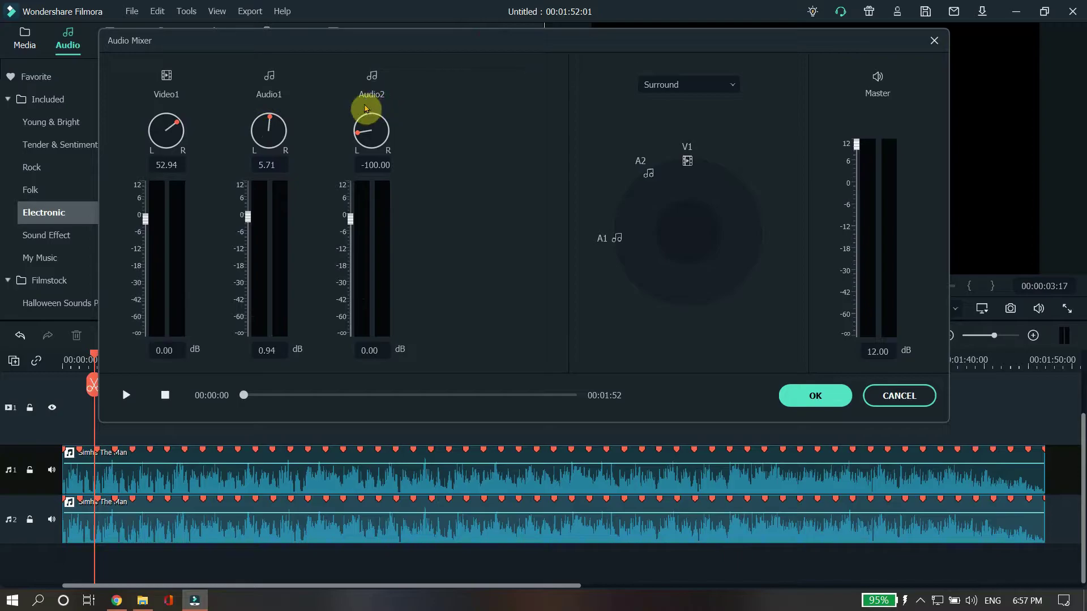
pyautogui.moveTo(177, 116); pyautogui.dragTo(169, 116)
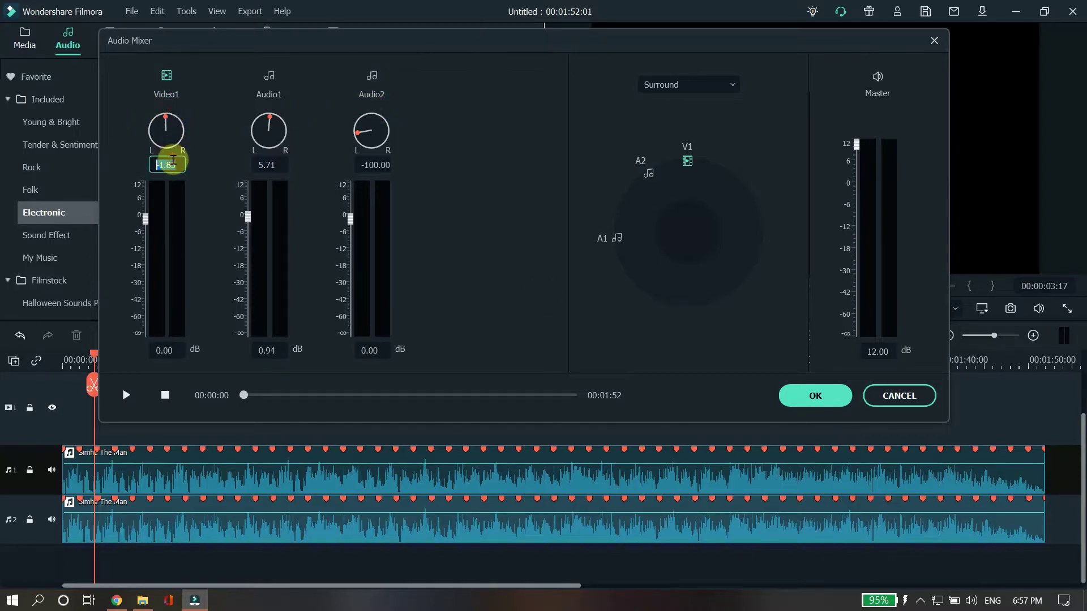
pyautogui.write('0')
pyautogui.press('Return')
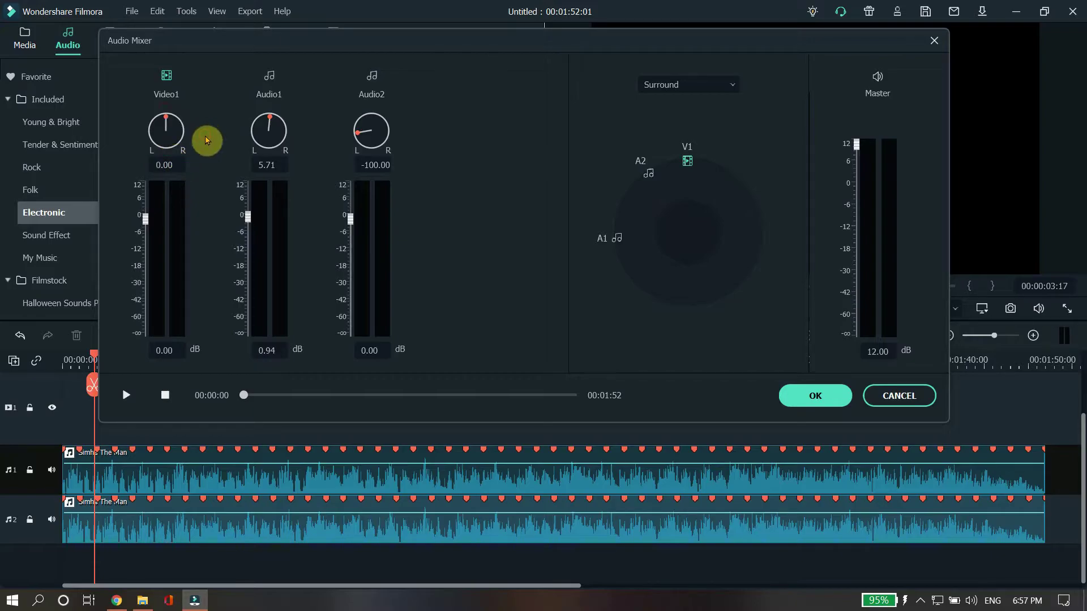
pyautogui.doubleClick(272, 164)
pyautogui.write('0')
pyautogui.press('Return')
pyautogui.doubleClick(371, 165)
pyautogui.write('00')
pyautogui.press('Return')
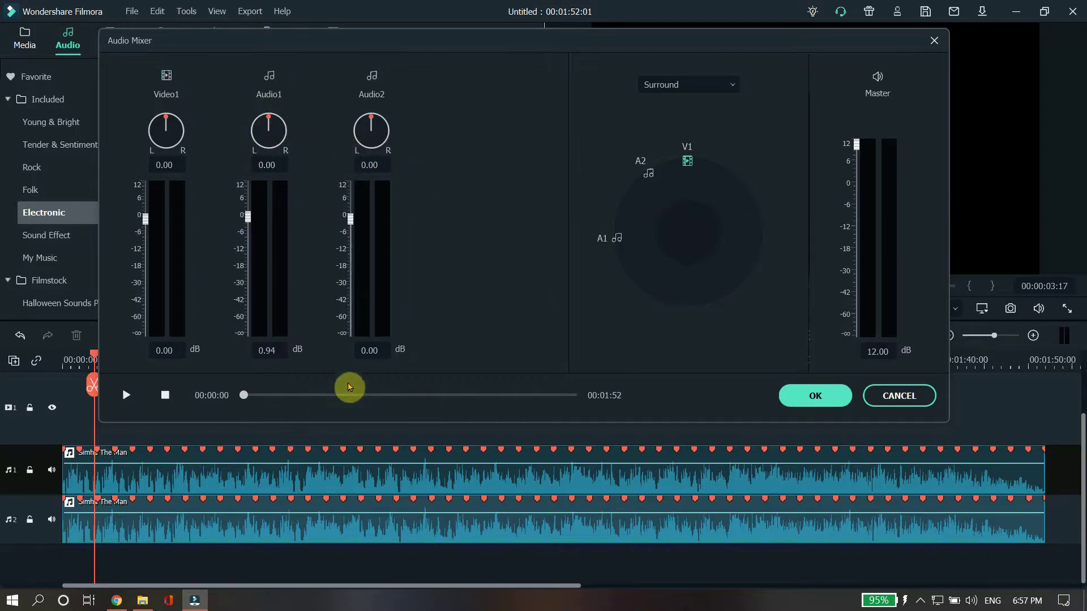
# - Set the volume levels of Audio1 and Audio2 to 0 dB
pyautogui.doubleClick(278, 351)
pyautogui.write('0')
pyautogui.doubleClick(374, 351)
pyautogui.write('00')
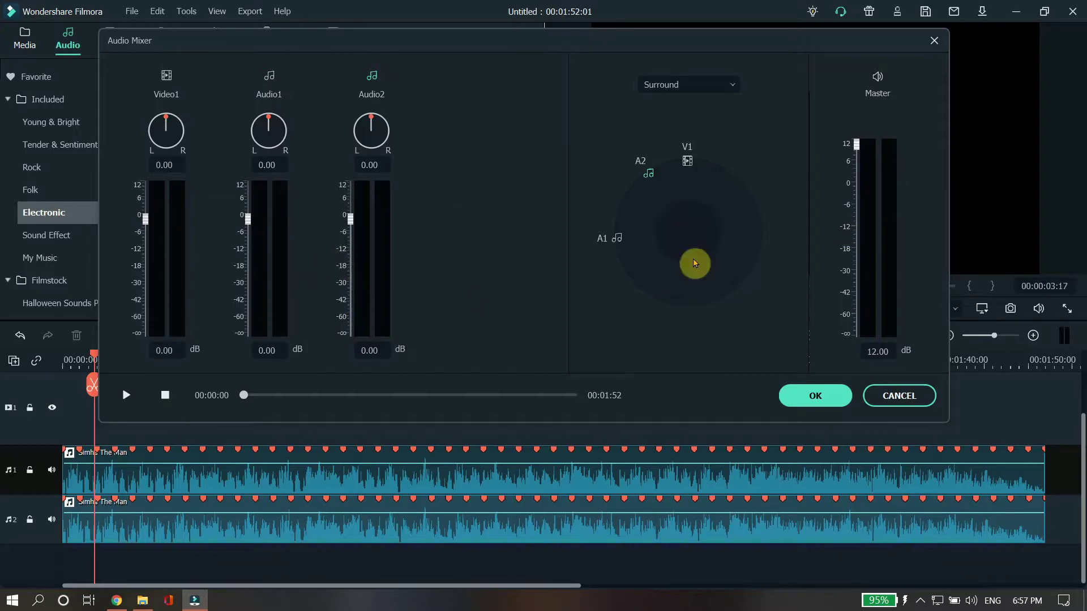
# - Move V1 to the upper right of the surround circle and place A2 on its left side just above A1
pyautogui.moveTo(689, 163); pyautogui.dragTo(747, 188)
pyautogui.moveTo(651, 175); pyautogui.dragTo(750, 226)
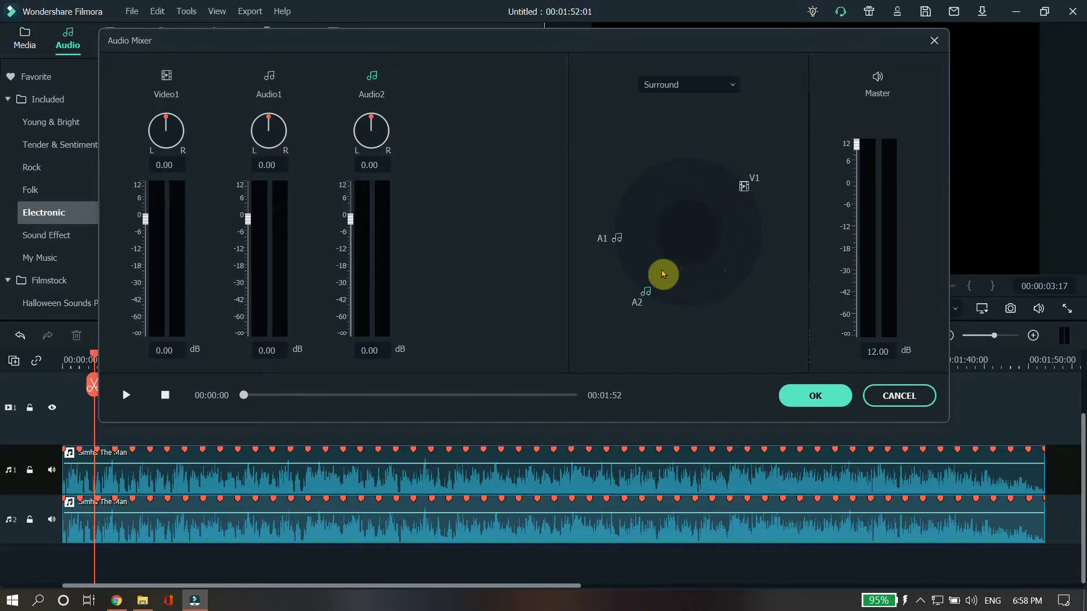
pyautogui.moveTo(710, 193); pyautogui.dragTo(652, 232)
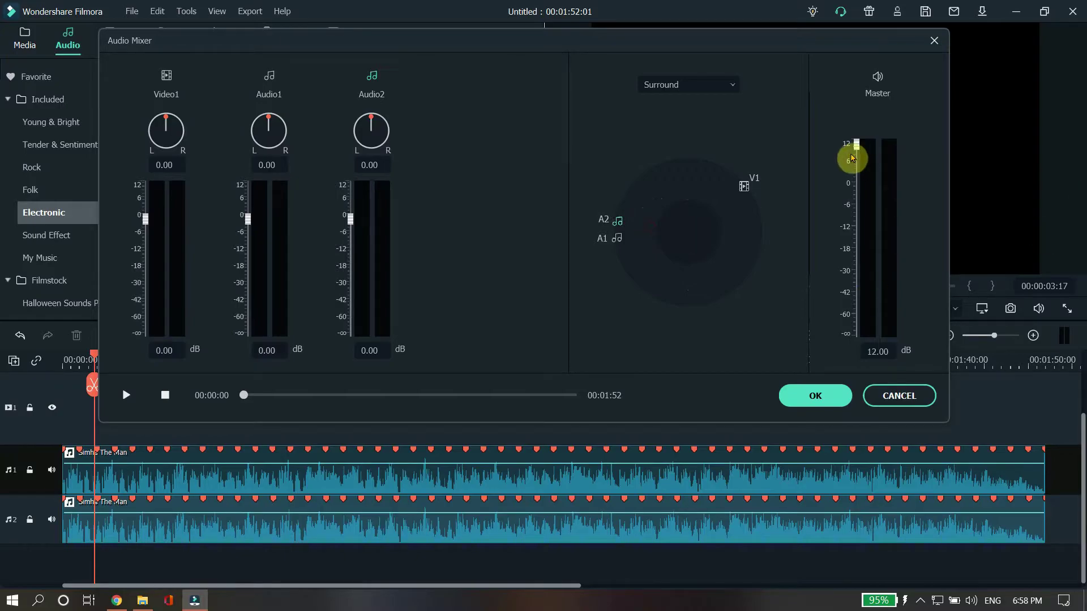
# - Set the Master volume to 0 dB
pyautogui.moveTo(857, 147); pyautogui.dragTo(860, 186)
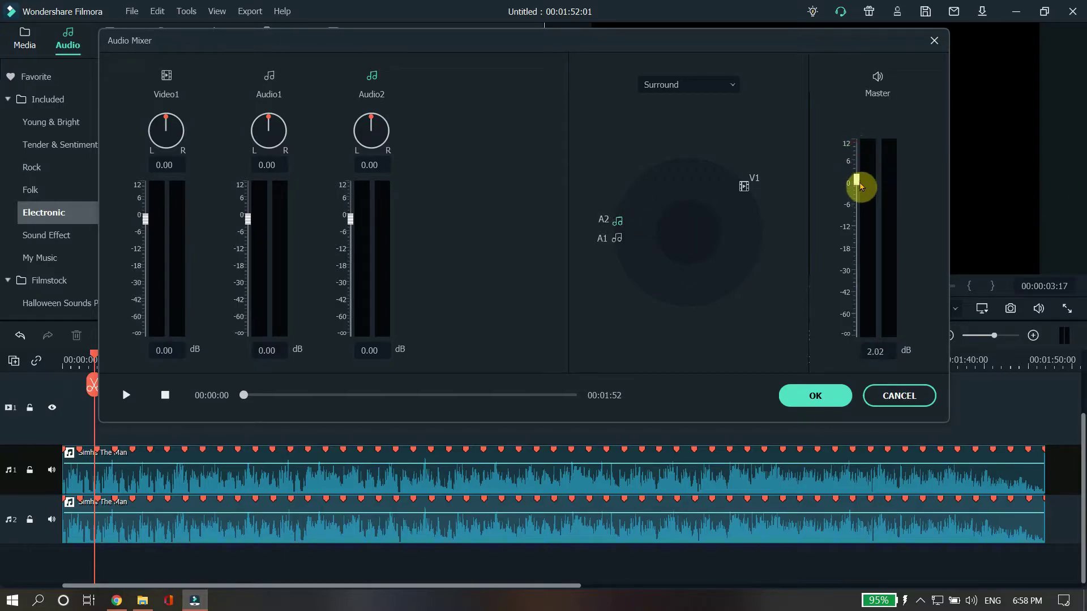
pyautogui.click(886, 352)
pyautogui.write('0')
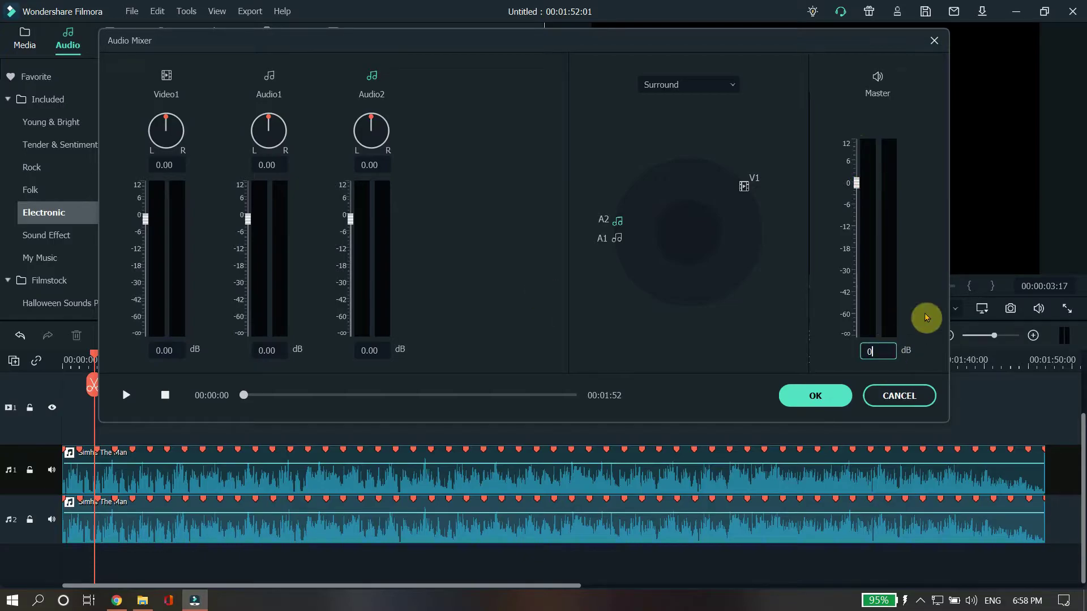
pyautogui.click(857, 187)
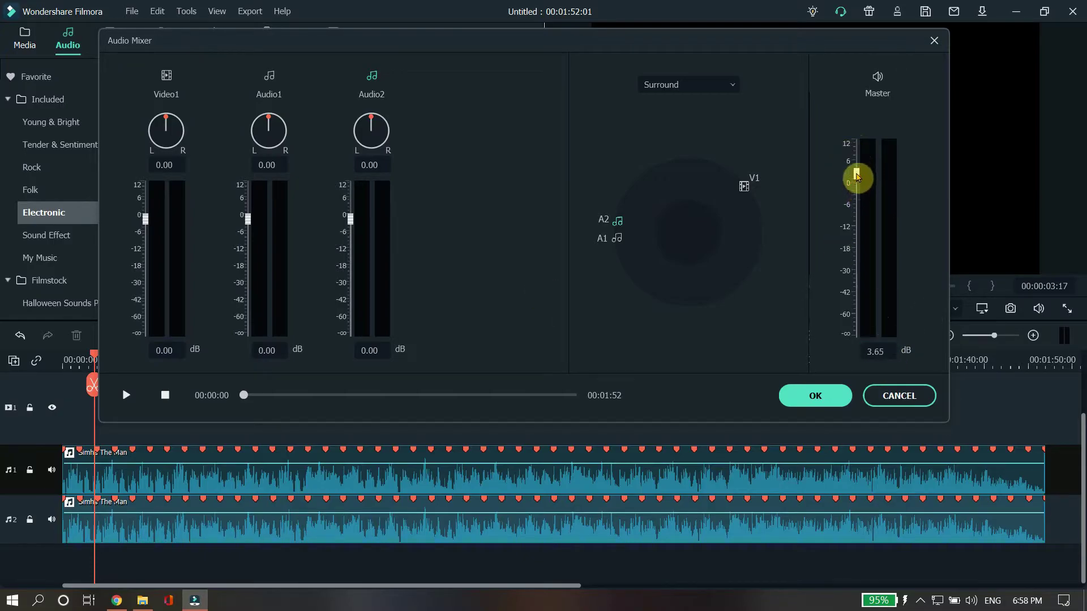
pyautogui.moveTo(857, 152); pyautogui.dragTo(857, 189)
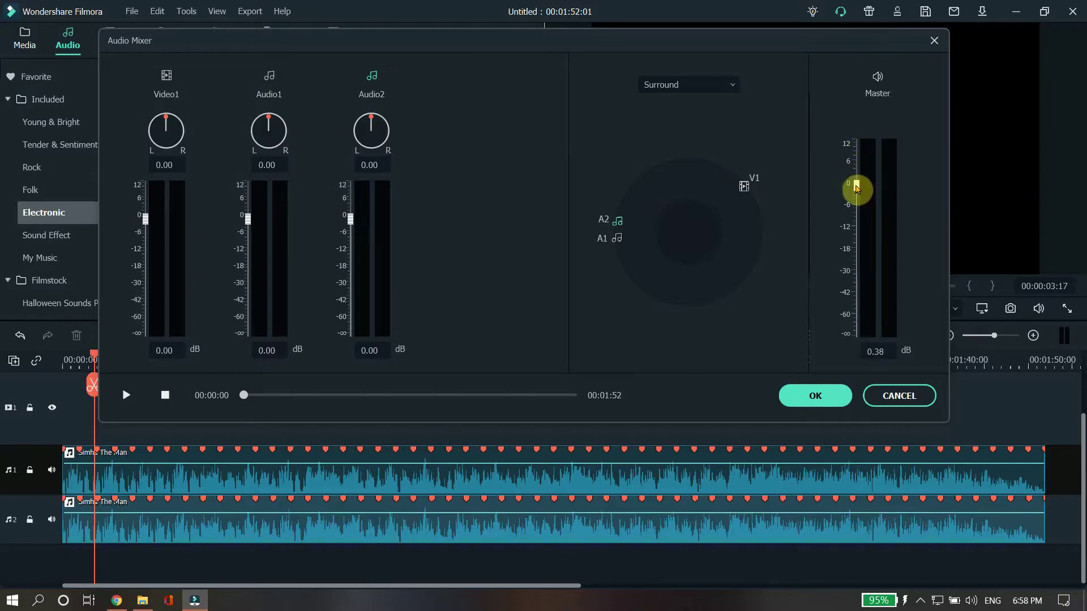
pyautogui.click(876, 351)
pyautogui.write('0')
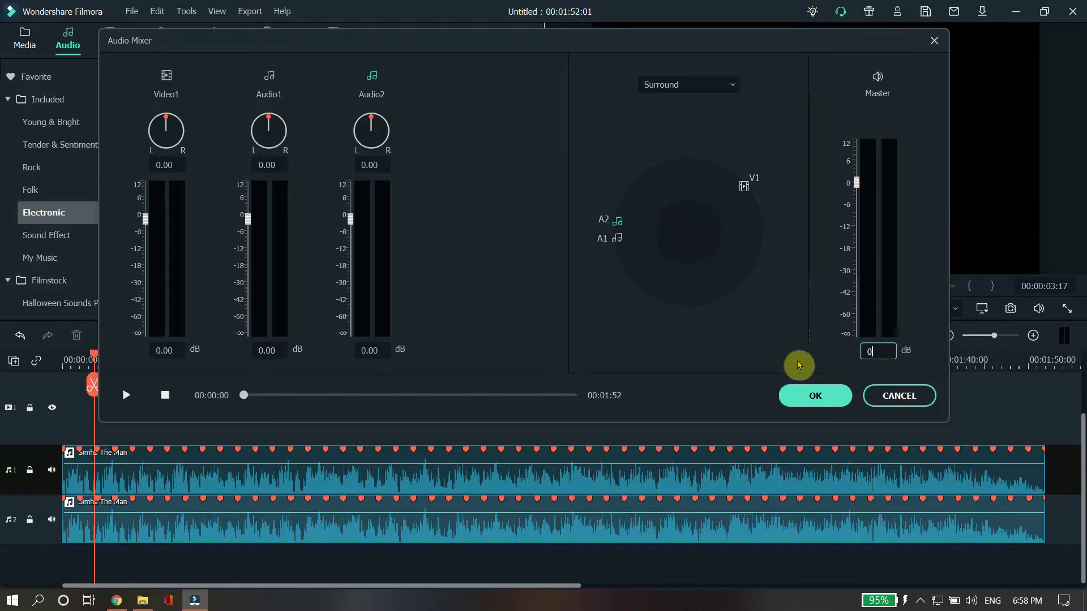
pyautogui.click(734, 338)
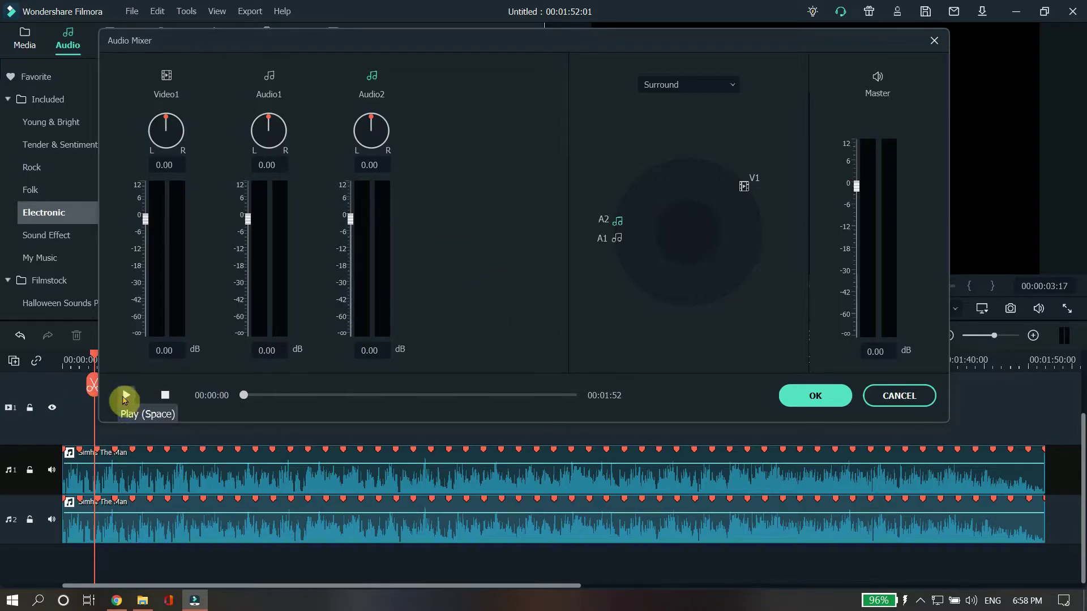
# - Move A2 around the surround circle to its right side, directly opposite A1
pyautogui.moveTo(620, 223); pyautogui.dragTo(636, 202)
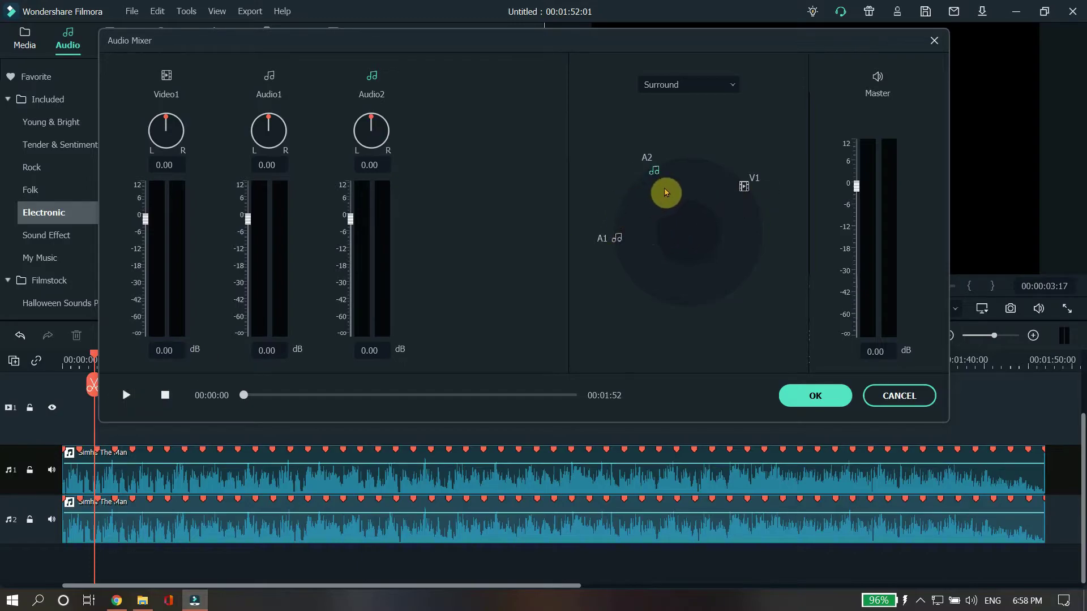
pyautogui.moveTo(698, 189); pyautogui.dragTo(721, 181)
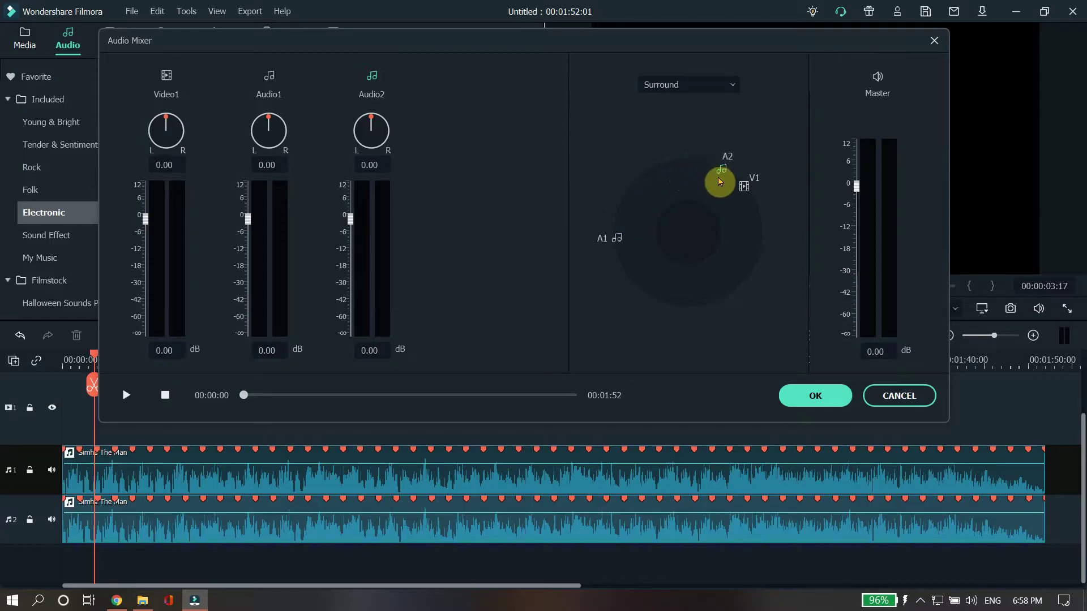
pyautogui.moveTo(739, 225); pyautogui.dragTo(666, 225)
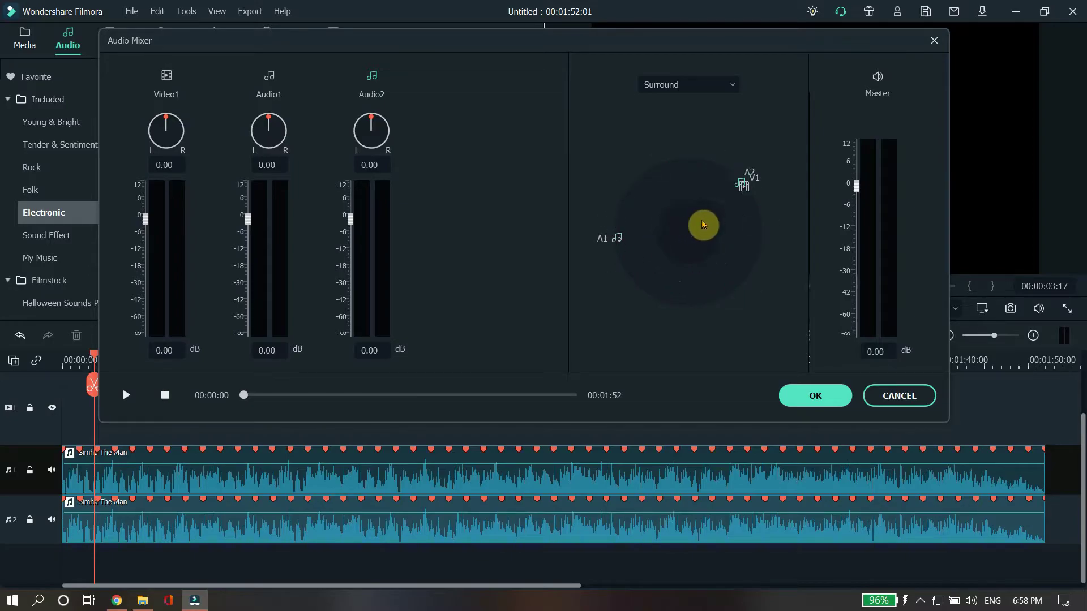
pyautogui.moveTo(712, 236); pyautogui.dragTo(715, 236)
pyautogui.click(617, 238)
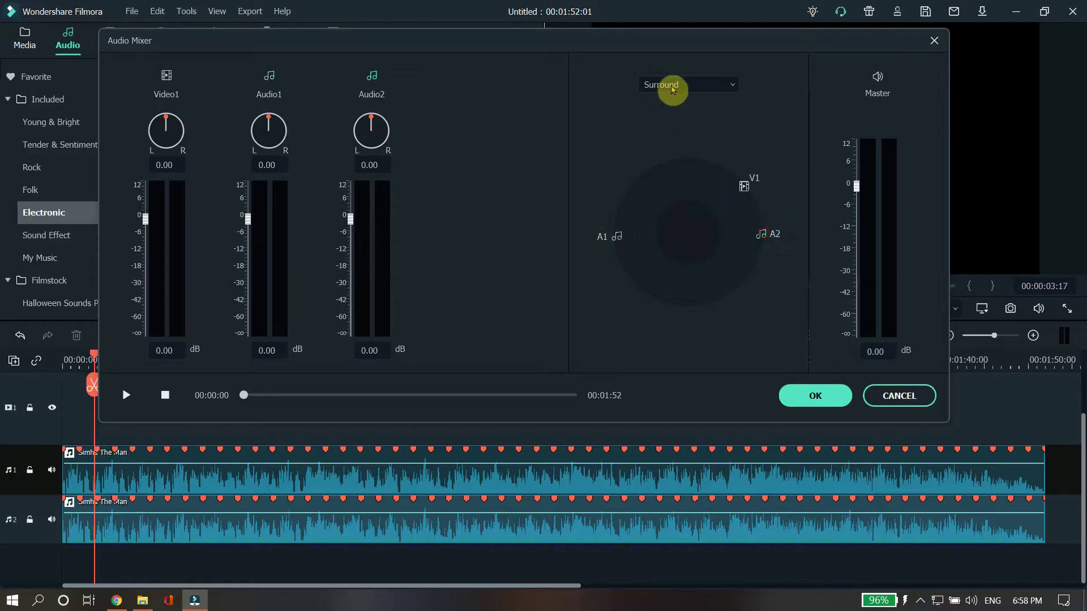
# - Preview the mix to about 00:00:30 while shifting A2 down the surround circle's right arc and back to nearly level with A1
pyautogui.click(126, 396)
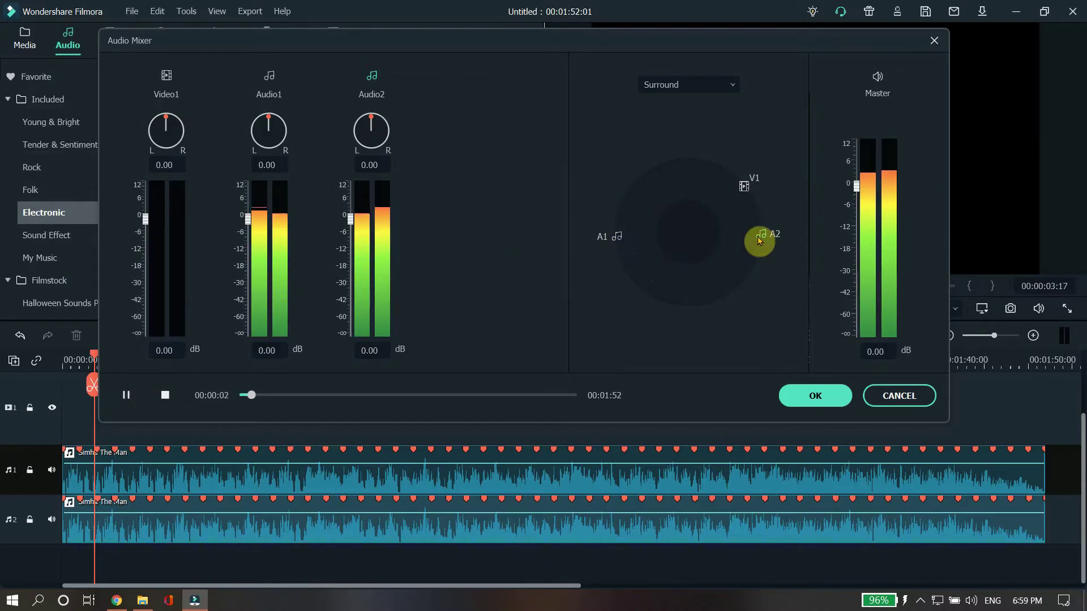
pyautogui.moveTo(762, 240); pyautogui.dragTo(762, 256)
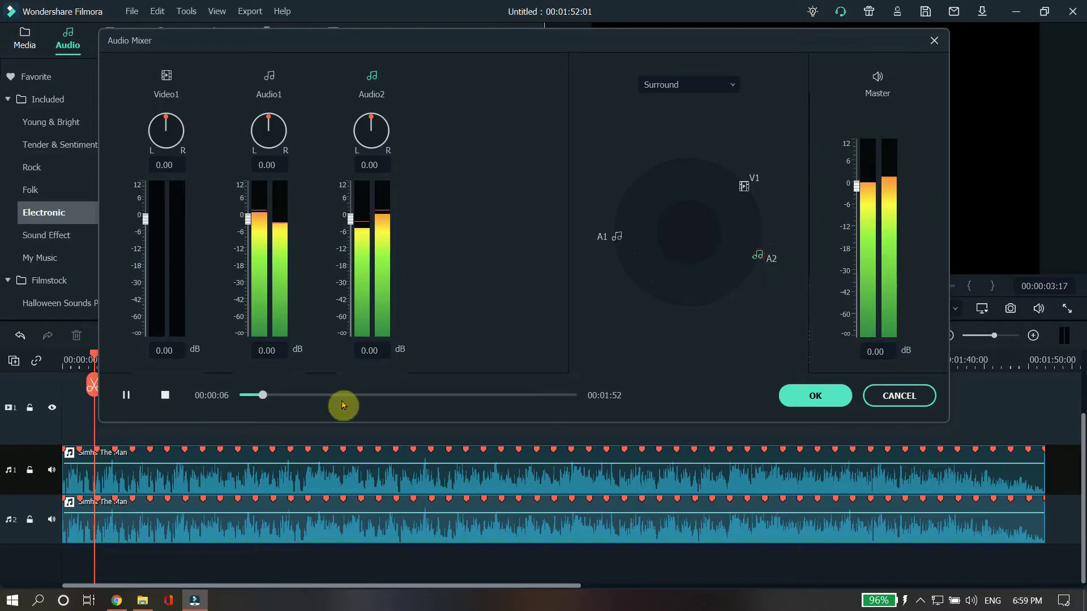
pyautogui.click(127, 395)
pyautogui.moveTo(761, 260); pyautogui.dragTo(760, 263)
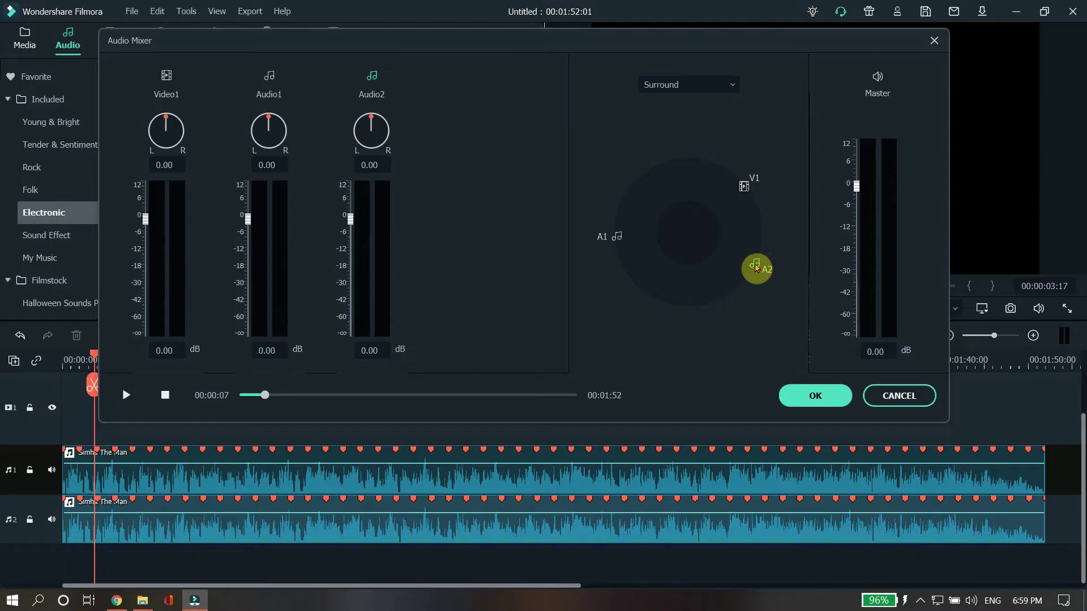
pyautogui.moveTo(755, 270); pyautogui.dragTo(746, 281)
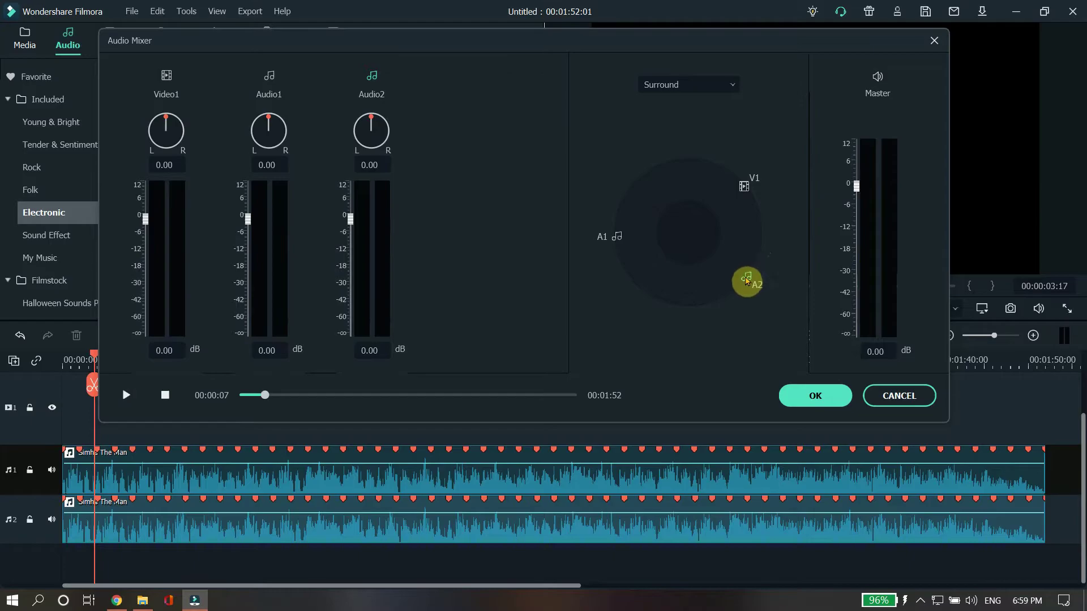
pyautogui.click(126, 400)
pyautogui.moveTo(735, 274); pyautogui.dragTo(745, 239)
pyautogui.click(127, 395)
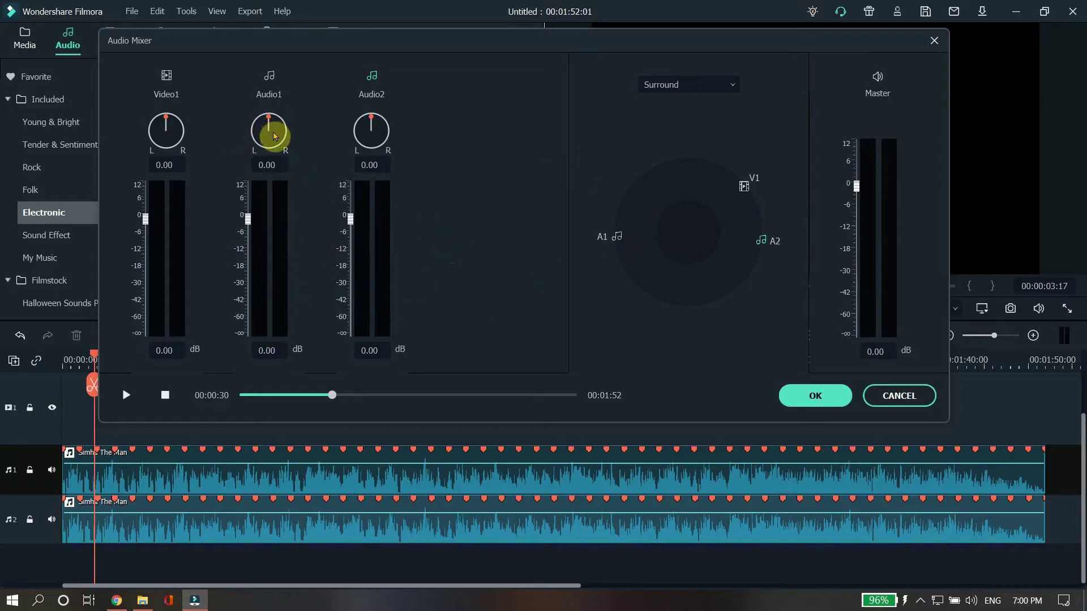
# - Lower the Audio1 volume to -∞ dB in the mixer
pyautogui.moveTo(248, 223); pyautogui.dragTo(250, 343)
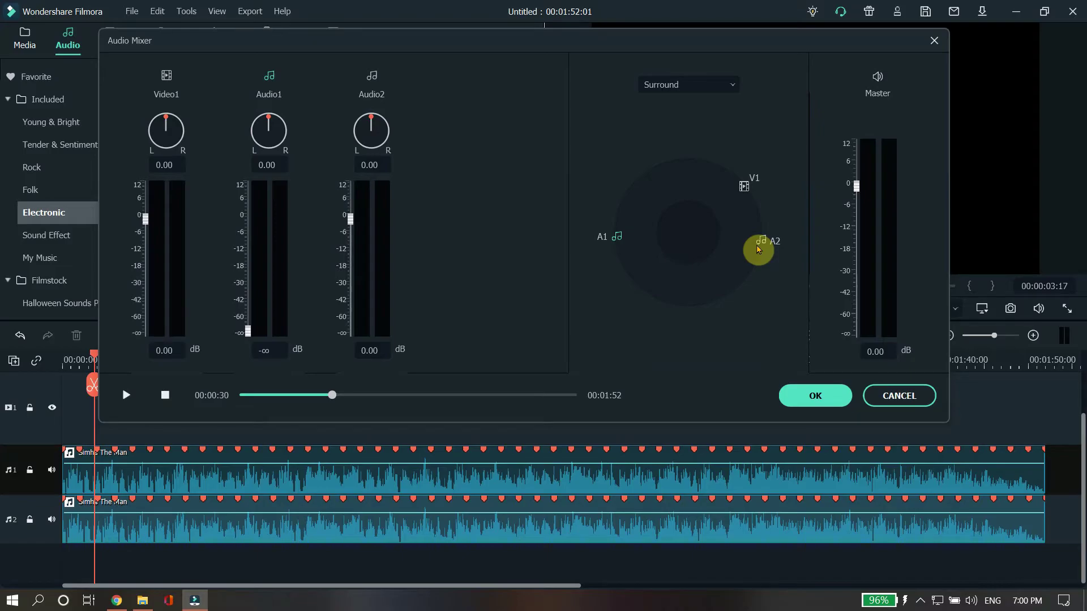
# - Preview Audio2 alone to about 00:01:06 while moving A2 on the surround circle, leaving it on the right side nearly level with A1
pyautogui.click(126, 395)
pyautogui.moveTo(764, 243)
pyautogui.mouseDown()
pyautogui.moveTo(746, 302)
pyautogui.moveTo(683, 322)
pyautogui.moveTo(605, 283)
pyautogui.moveTo(575, 210)
pyautogui.moveTo(589, 175)
pyautogui.moveTo(608, 164)
pyautogui.moveTo(697, 157)
pyautogui.moveTo(739, 184)
pyautogui.moveTo(757, 234)
pyautogui.mouseUp()
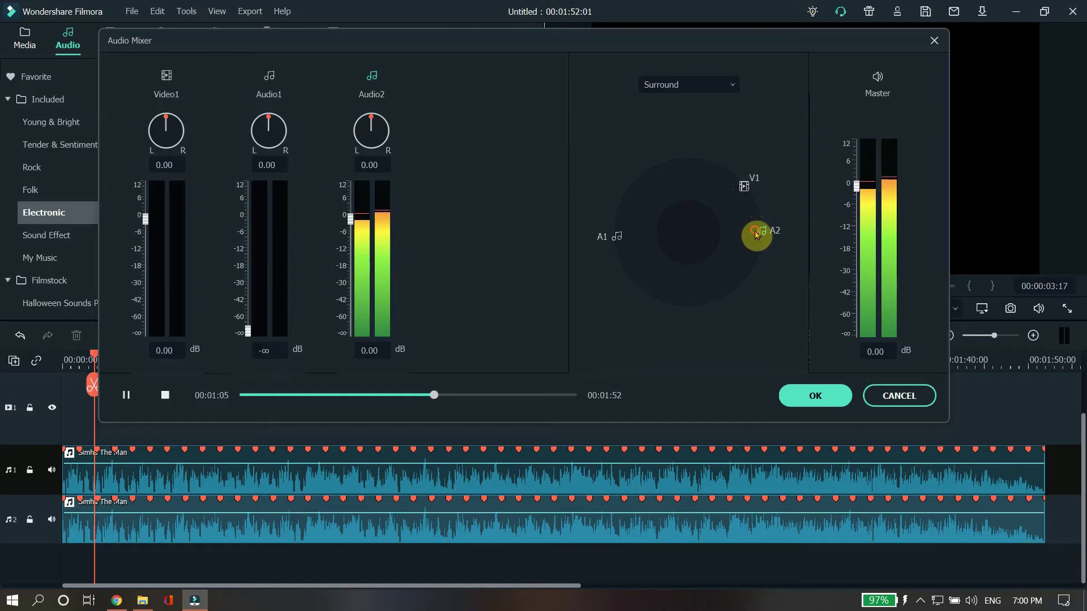
pyautogui.click(127, 395)
# - Lower the Audio2 volume to -∞ dB and raise the Audio1 volume to 0.94 dB
pyautogui.moveTo(350, 221); pyautogui.dragTo(351, 333)
pyautogui.moveTo(248, 332); pyautogui.dragTo(248, 217)
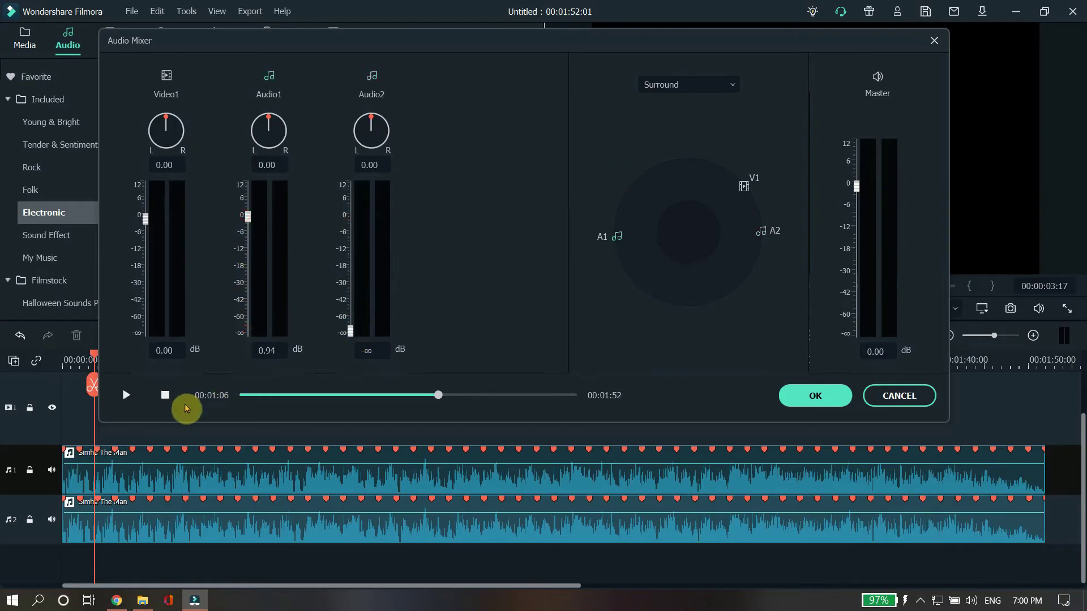
# - Preview Audio1 to about 00:01:50 while moving A1 around the surround circle, leaving it at the circle's top centre
pyautogui.click(126, 395)
pyautogui.moveTo(615, 237); pyautogui.dragTo(696, 285)
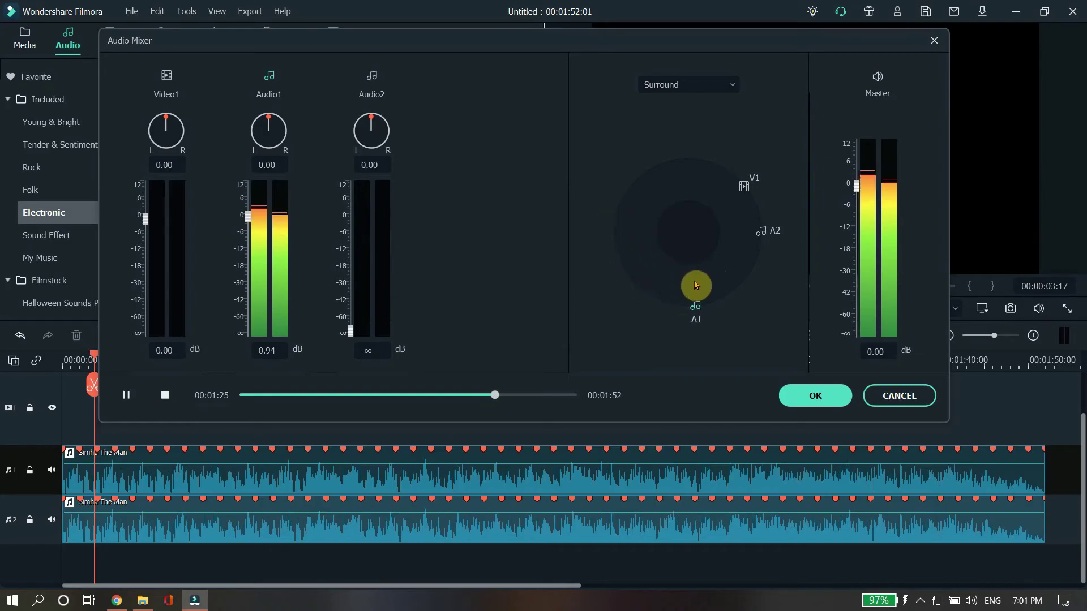
pyautogui.moveTo(718, 243); pyautogui.dragTo(711, 264)
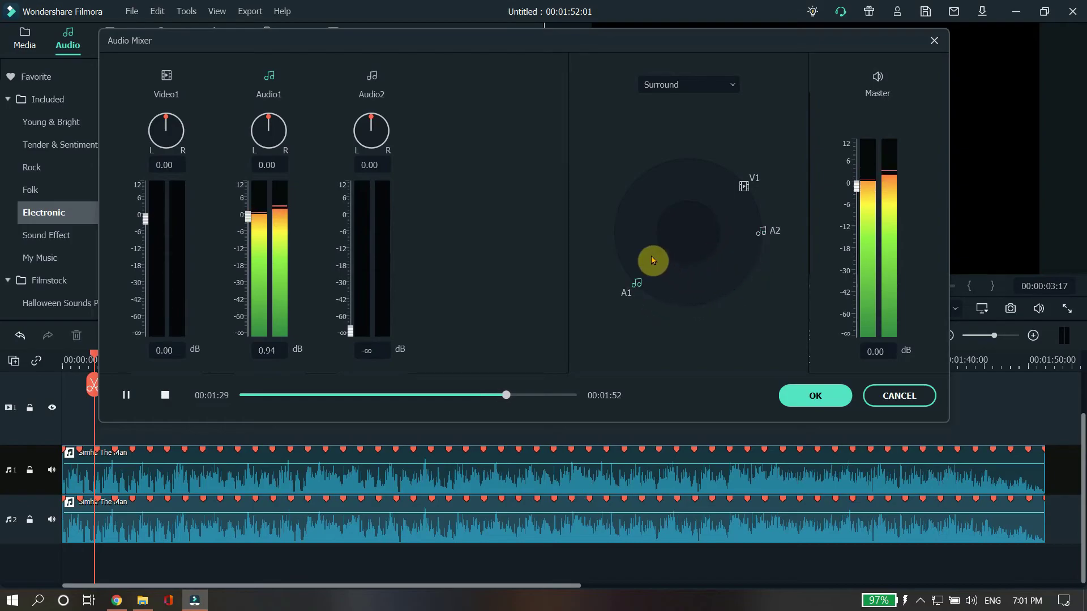
pyautogui.moveTo(643, 237); pyautogui.dragTo(653, 193)
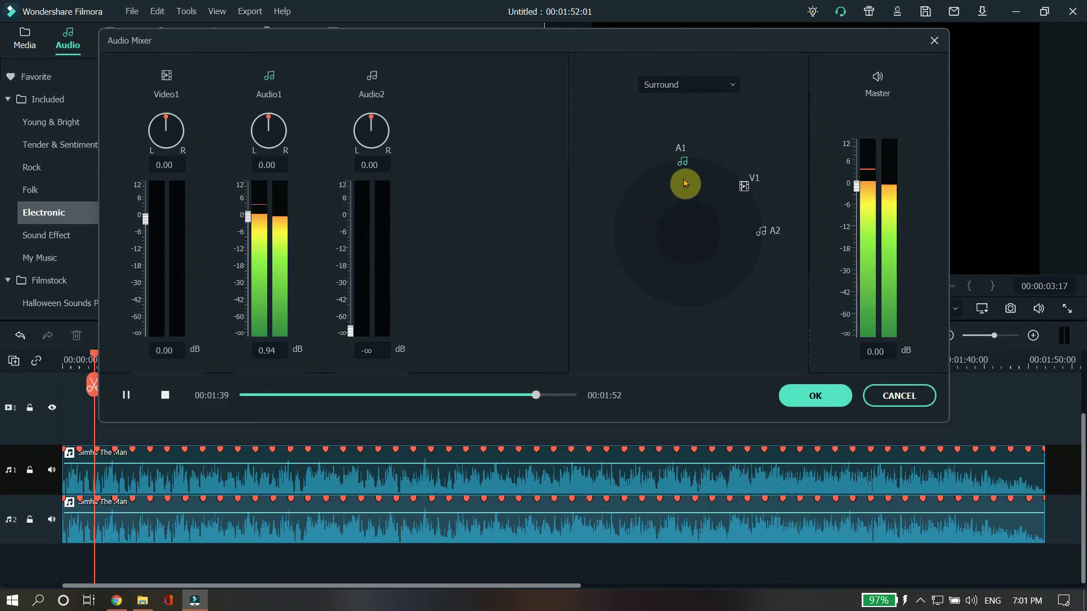
pyautogui.moveTo(682, 184); pyautogui.dragTo(680, 276)
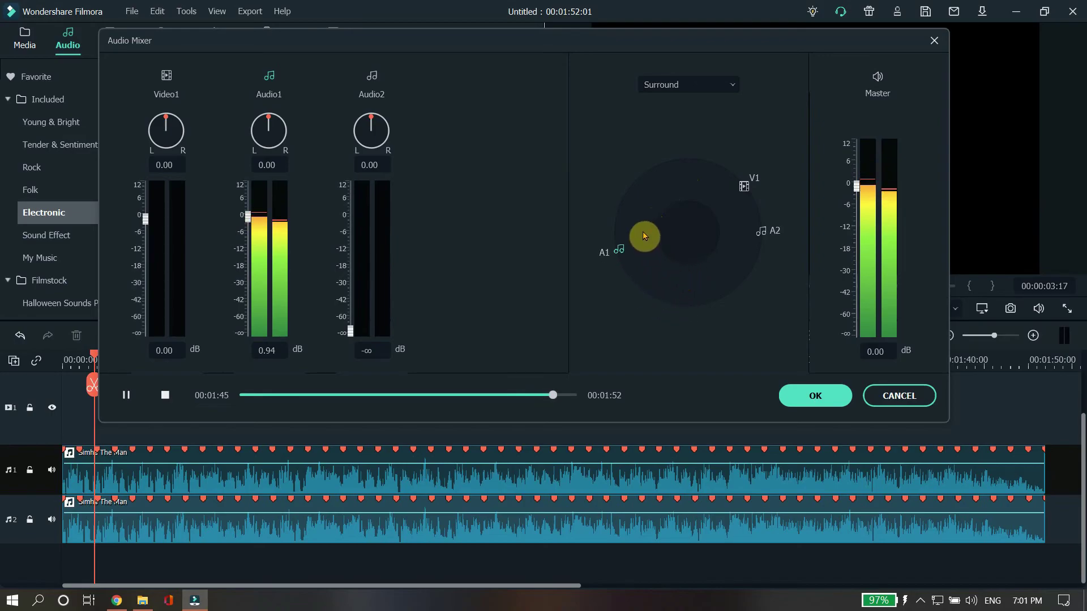
pyautogui.moveTo(664, 214); pyautogui.dragTo(688, 213)
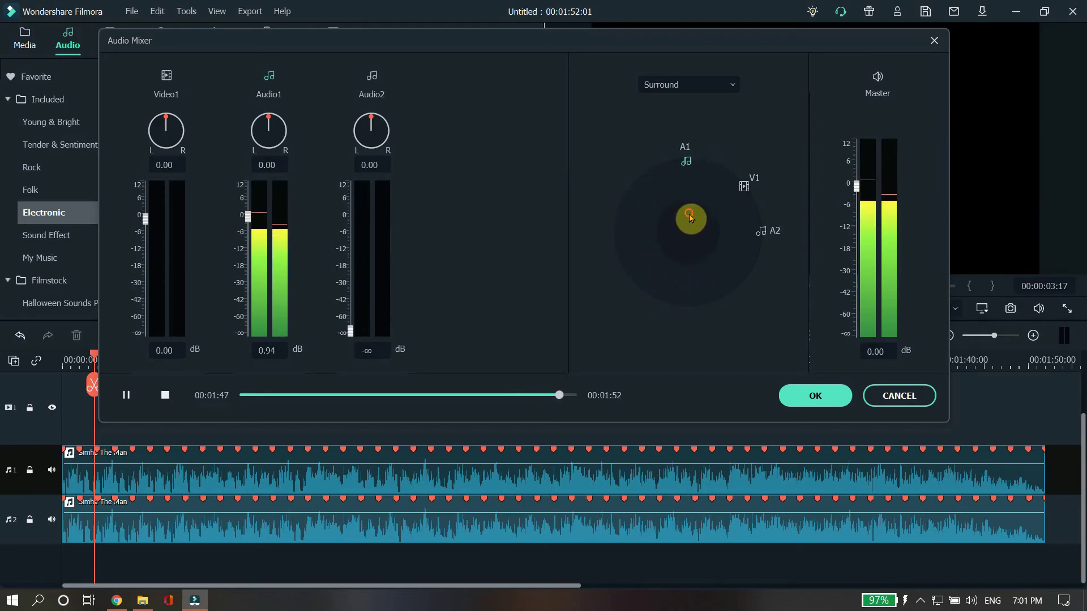
pyautogui.click(125, 396)
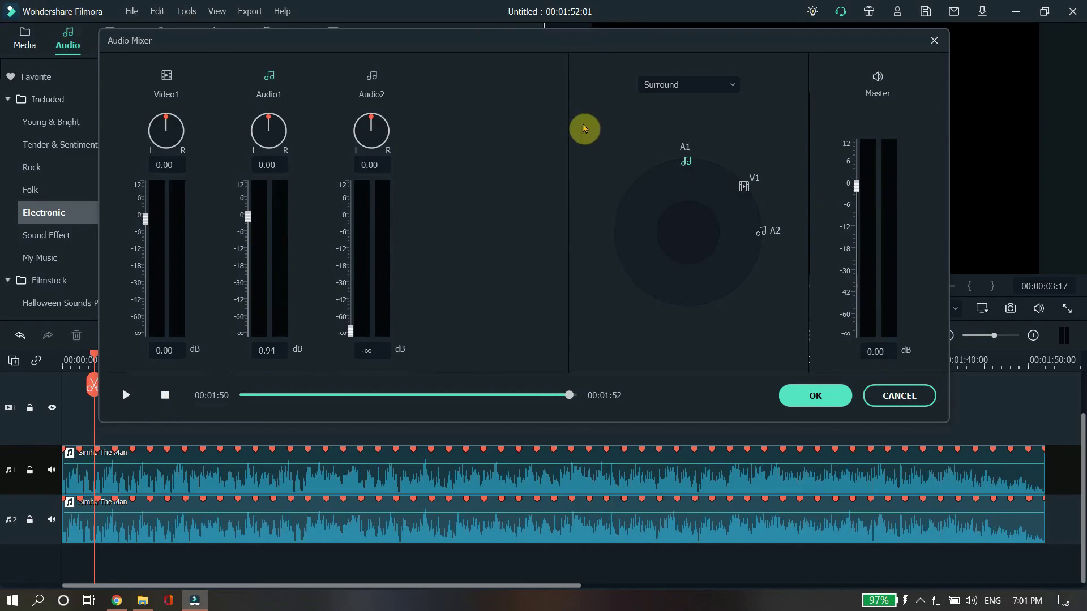
pyautogui.moveTo(543, 43); pyautogui.dragTo(567, 40)
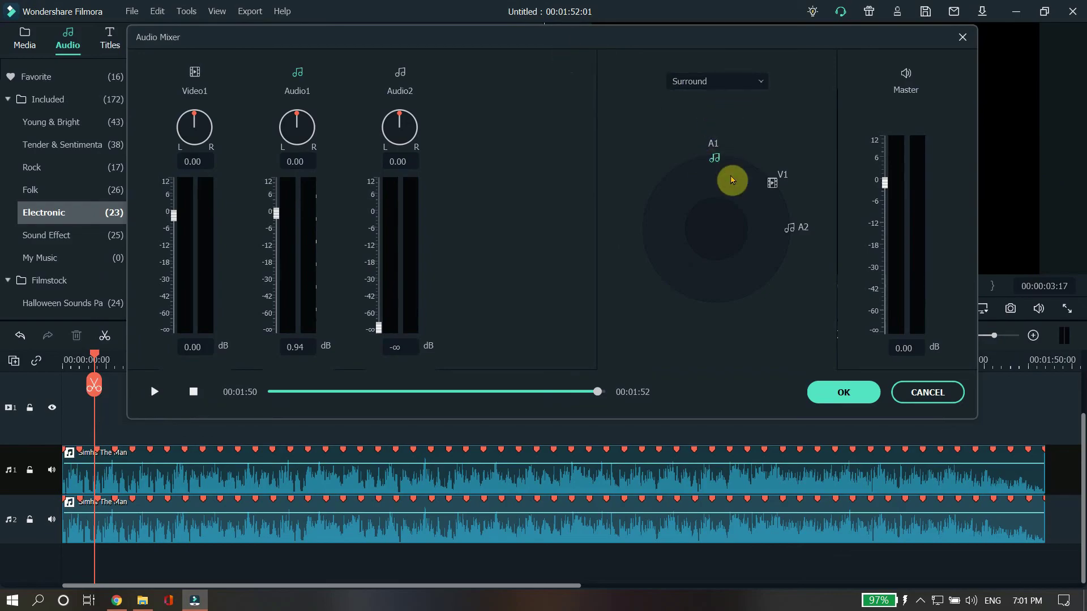
pyautogui.moveTo(732, 180); pyautogui.dragTo(706, 177)
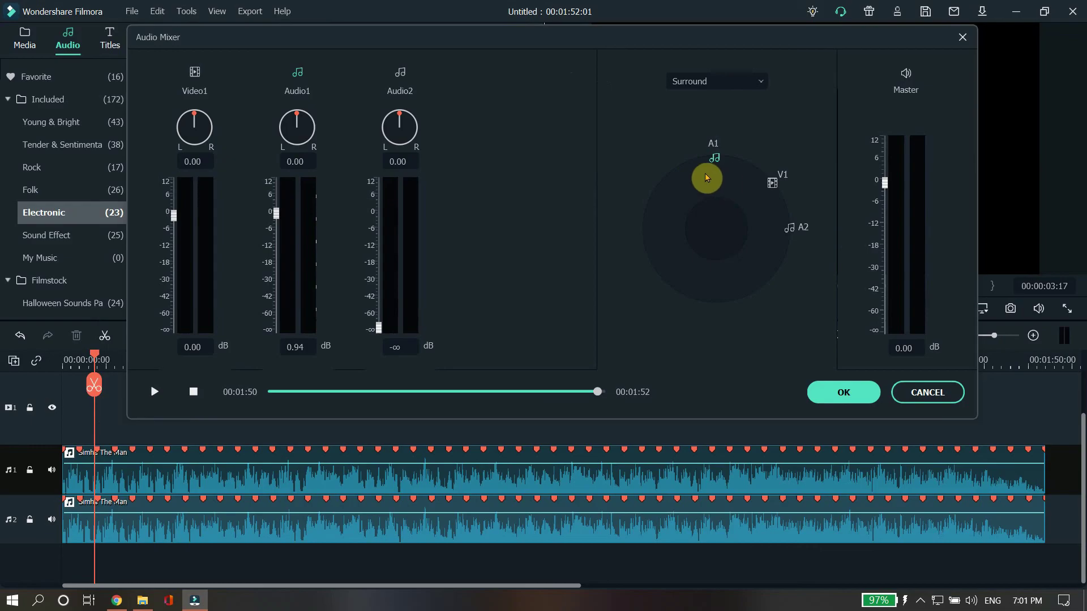